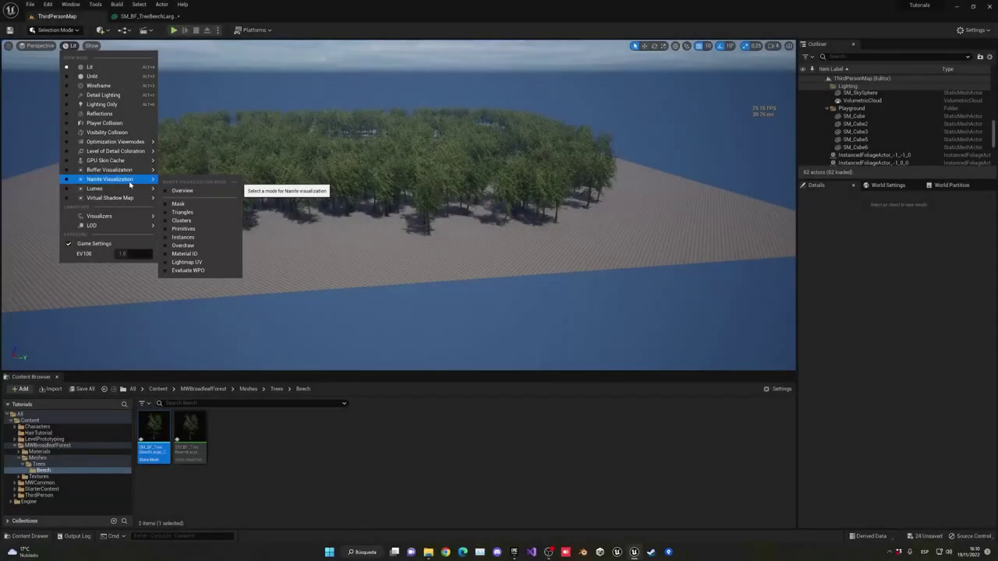
Step: Switch the viewport to Nanite Triangles and paint more beech trees along the forest's back row
{"action": "left_click", "coordinate": [182, 212]}
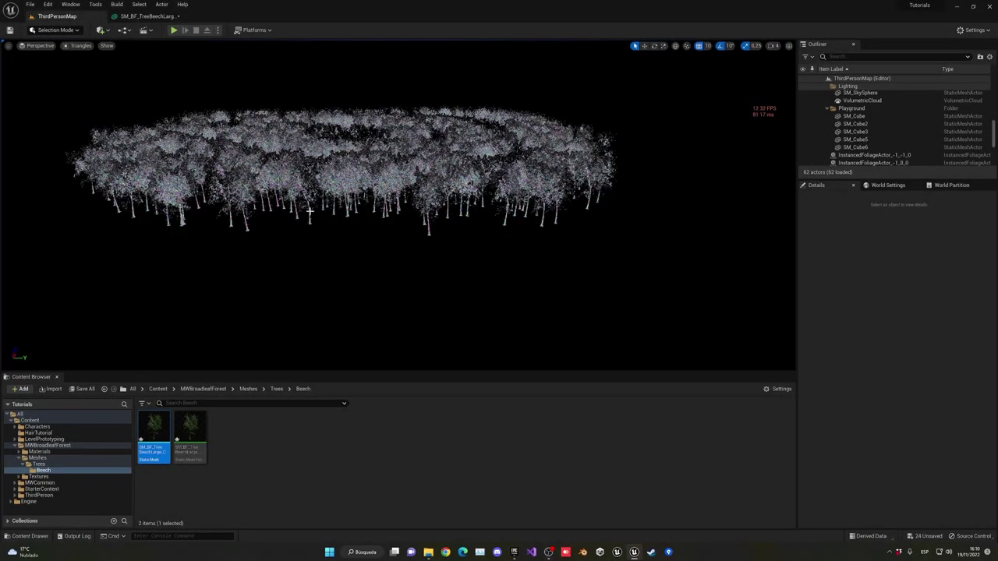
{"action": "right_click_drag", "start_coordinate": [355, 208], "coordinate": [328, 195]}
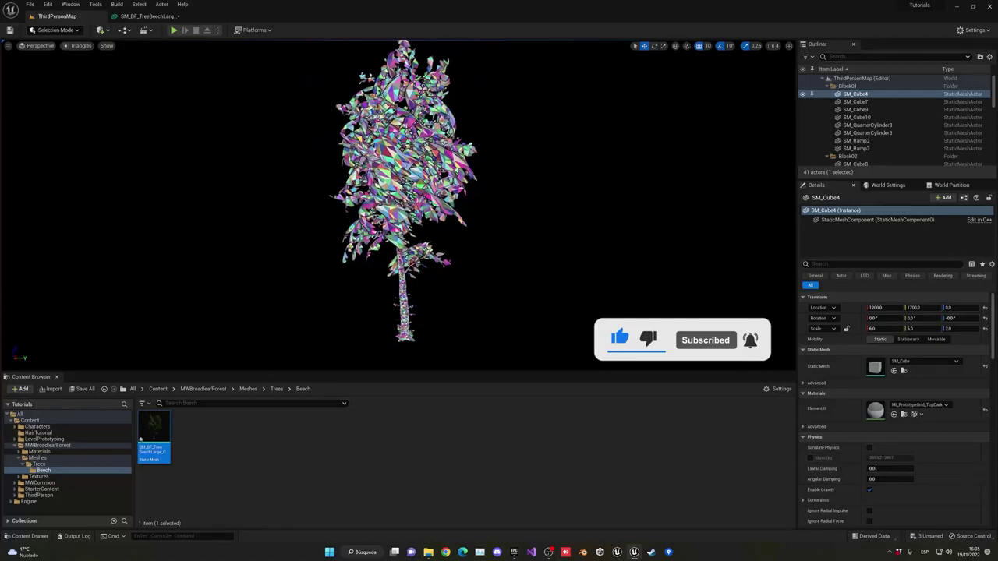
{"action": "right_click_drag", "start_coordinate": [329, 220], "coordinate": [330, 221]}
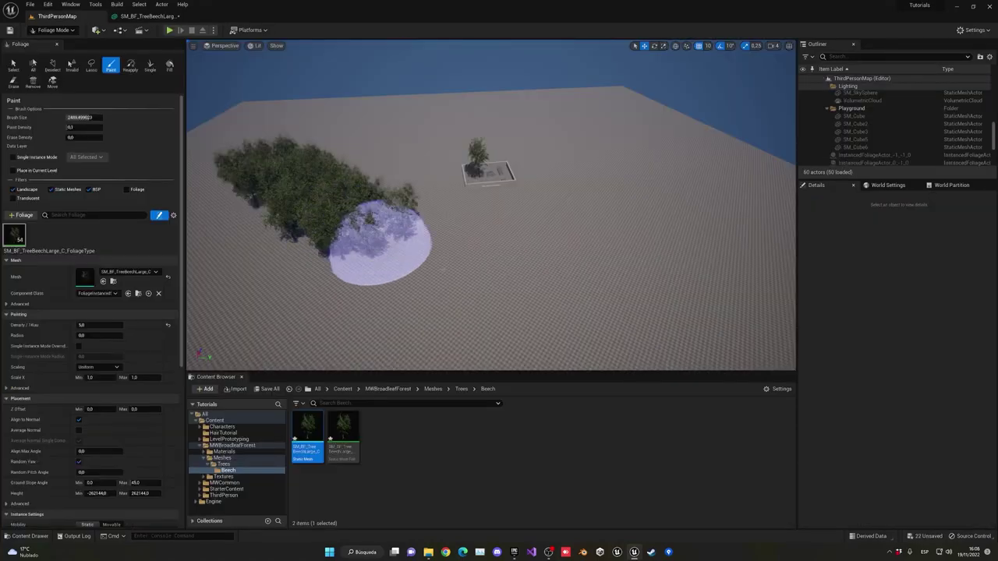
{"action": "left_click_drag", "start_coordinate": [348, 138], "coordinate": [404, 192]}
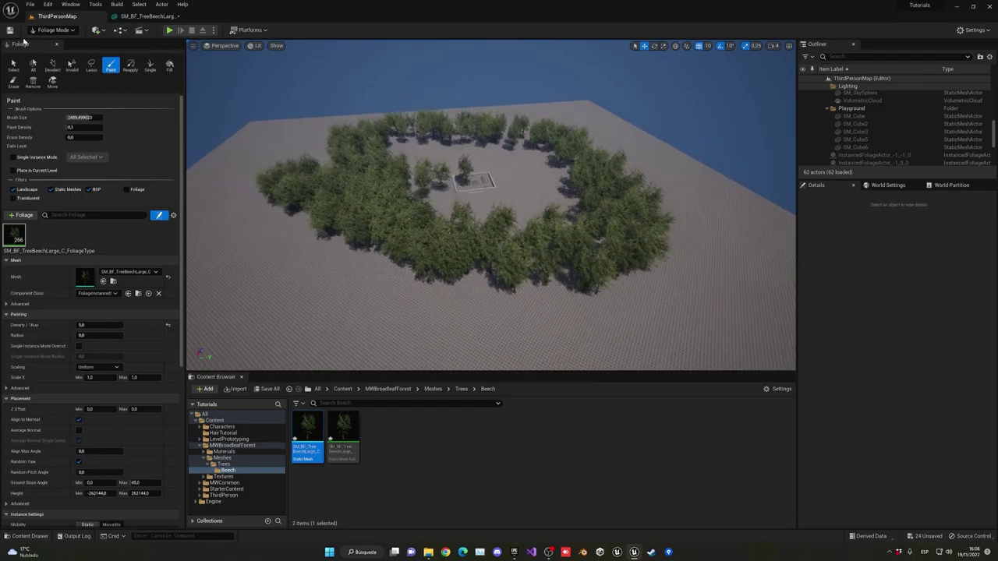
{"action": "left_click", "coordinate": [193, 46]}
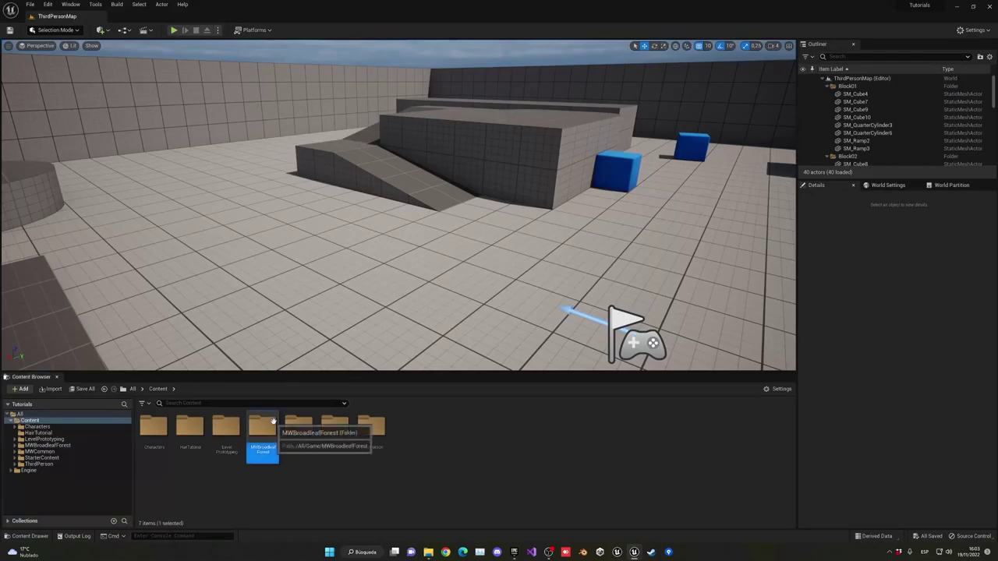
Step: Open MWBroadleafForest > Meshes > Trees > Beech, inspect SM_BF_TreeBeechLarge_C, then return to ThirdPersonMap
{"action": "double_click", "coordinate": [262, 427]}
{"action": "double_click", "coordinate": [189, 427]}
{"action": "double_click", "coordinate": [153, 427]}
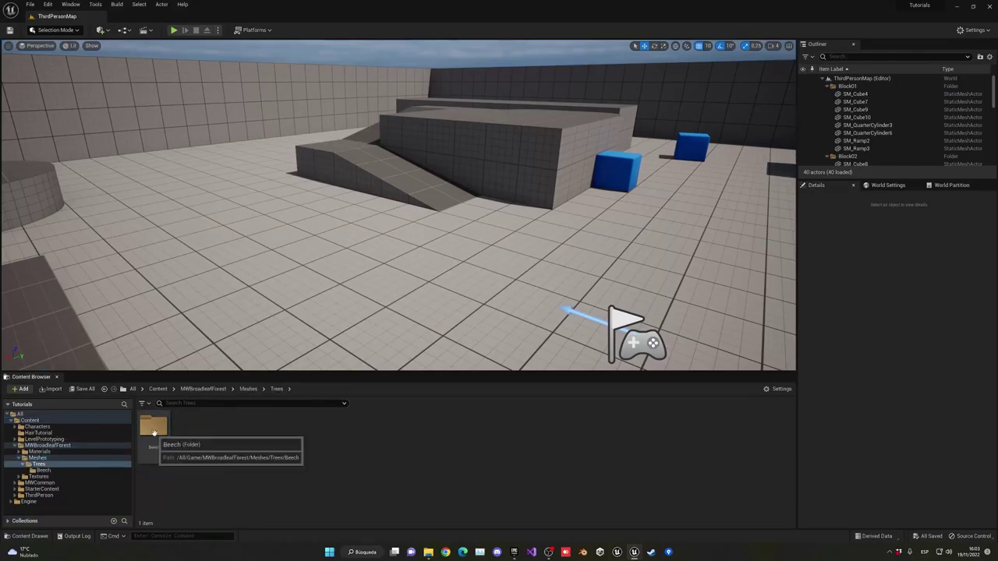
{"action": "double_click", "coordinate": [152, 429]}
{"action": "double_click", "coordinate": [152, 428]}
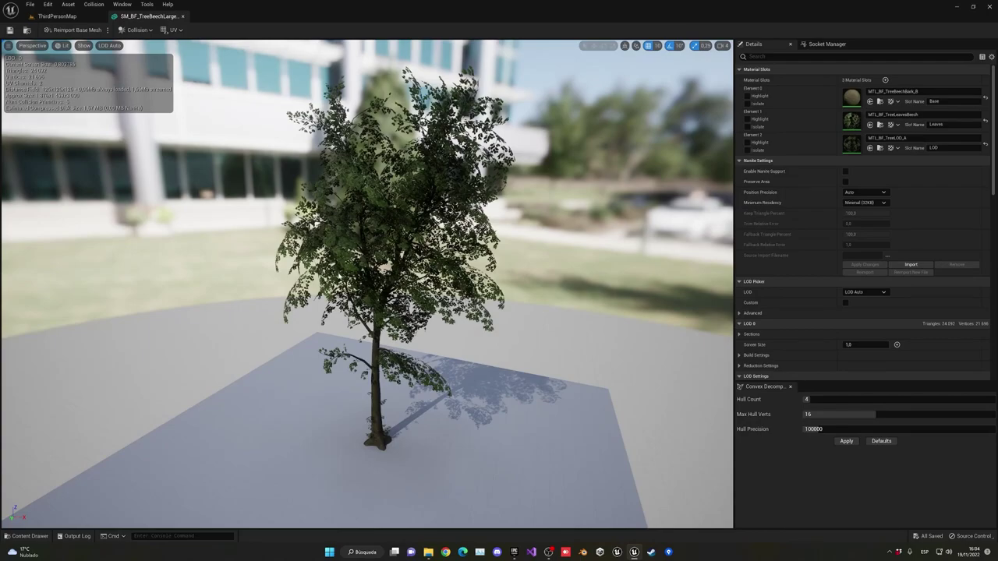
{"action": "left_click", "coordinate": [89, 17]}
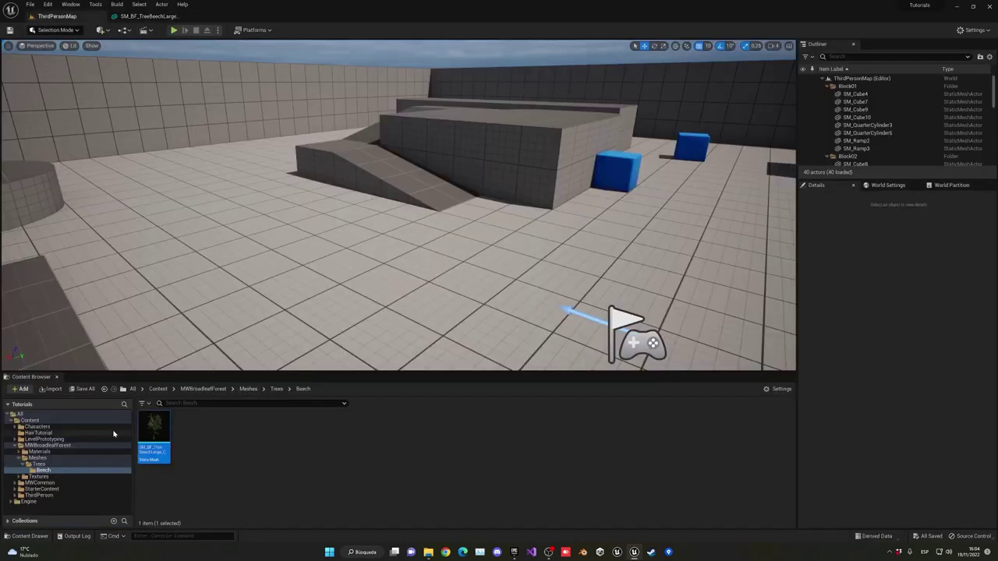
Step: Drop SM_BF_TreeBeechLarge_C into the courtyard and pull back to an arena overview
{"action": "left_click_drag", "start_coordinate": [184, 419], "coordinate": [335, 267]}
{"action": "right_click_drag", "start_coordinate": [334, 268], "coordinate": [440, 279]}
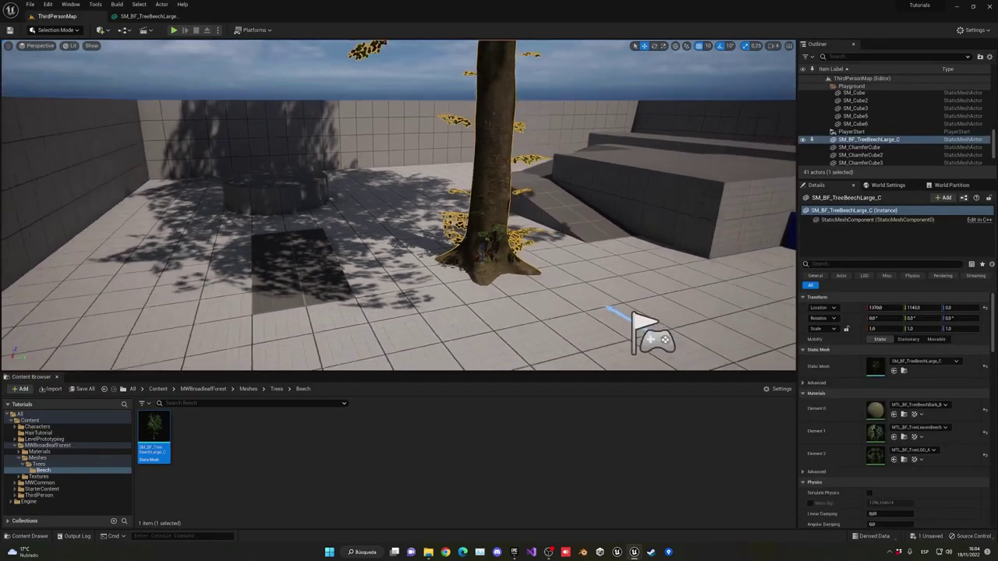
{"action": "mouse_move", "coordinate": [441, 278]}
{"action": "left_mouse_down"}
{"action": "mouse_move", "coordinate": [534, 334]}
{"action": "mouse_move", "coordinate": [89, 43]}
{"action": "left_mouse_up"}
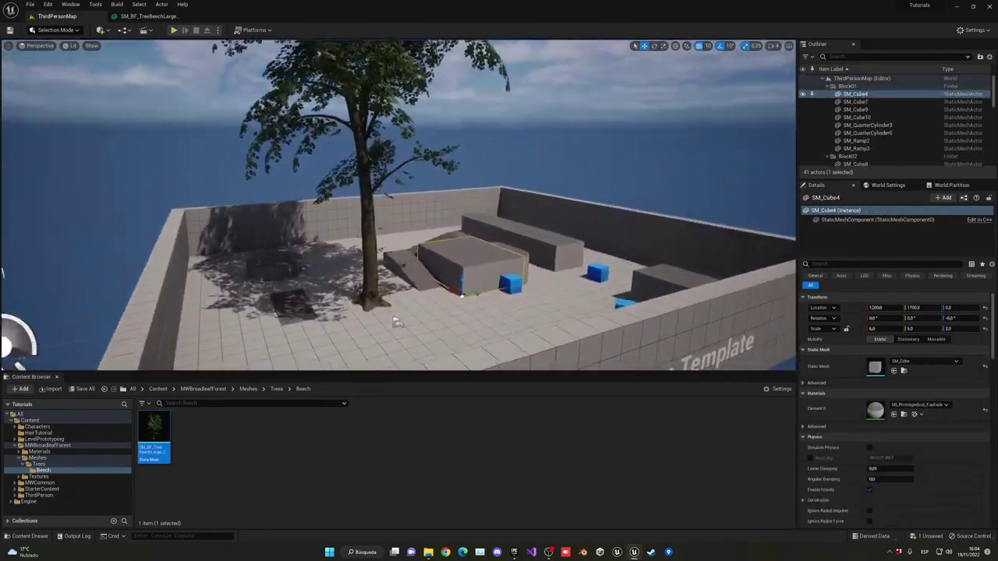
Step: Check the tree in Nanite Triangles visualization, then switch the viewport back to Lit
{"action": "left_click", "coordinate": [48, 46]}
{"action": "left_click", "coordinate": [67, 45]}
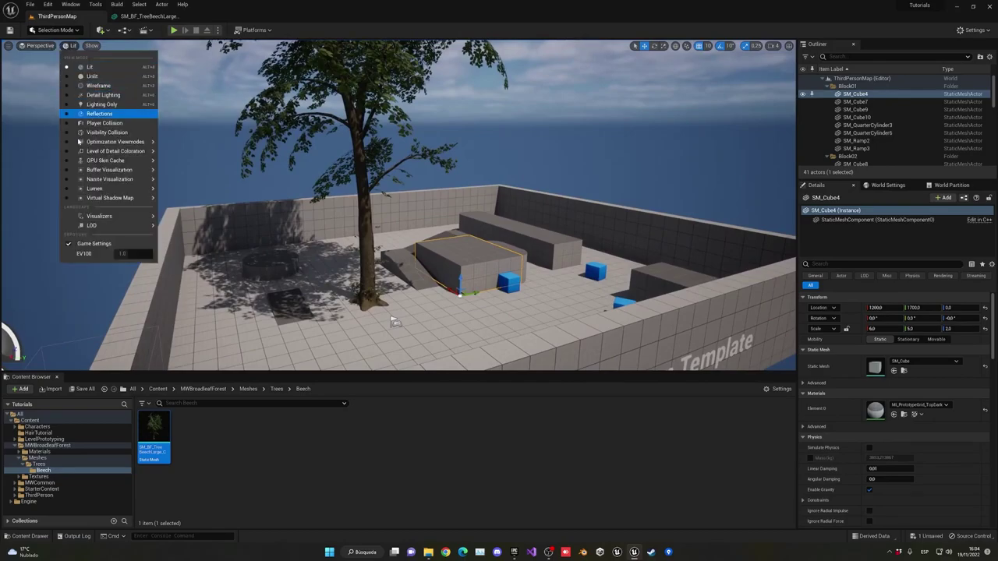
{"action": "mouse_move", "coordinate": [140, 179]}
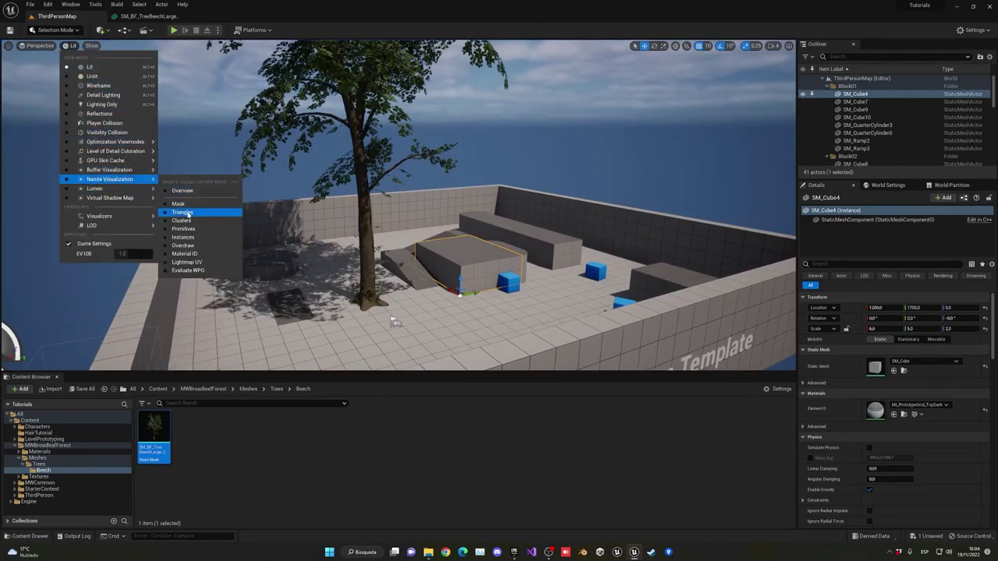
{"action": "left_click", "coordinate": [183, 212]}
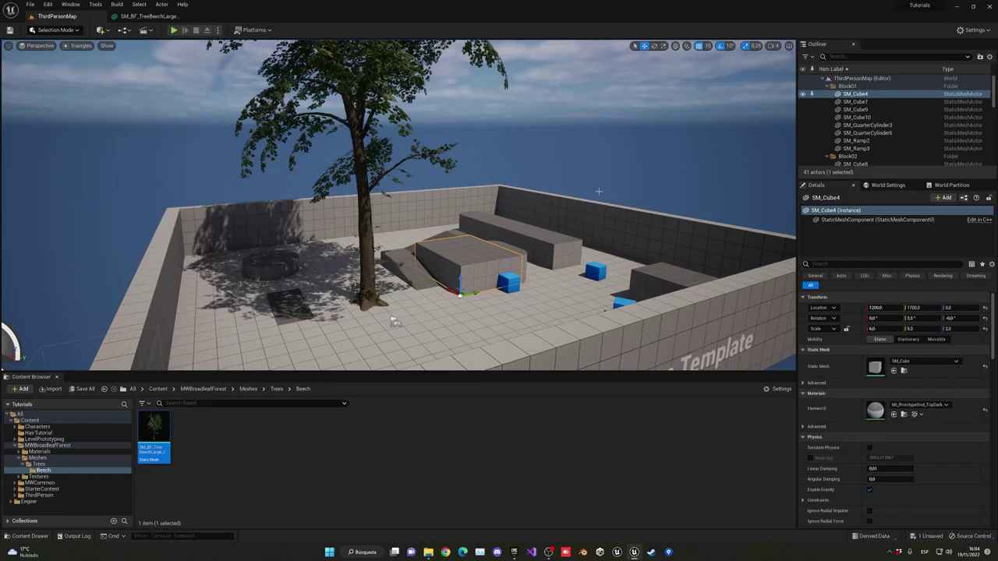
{"action": "right_click_drag", "start_coordinate": [599, 191], "coordinate": [594, 196]}
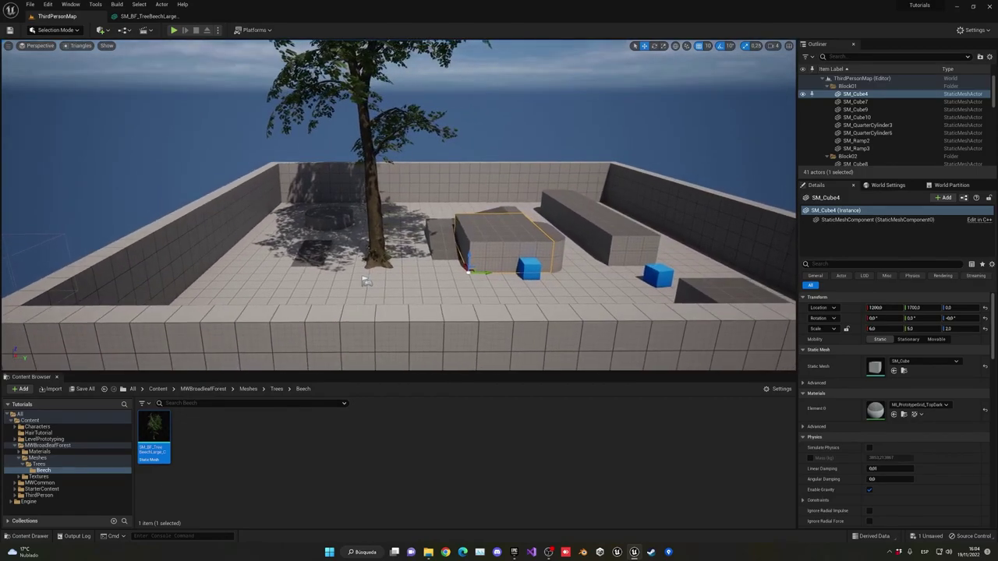
{"action": "left_click", "coordinate": [78, 45]}
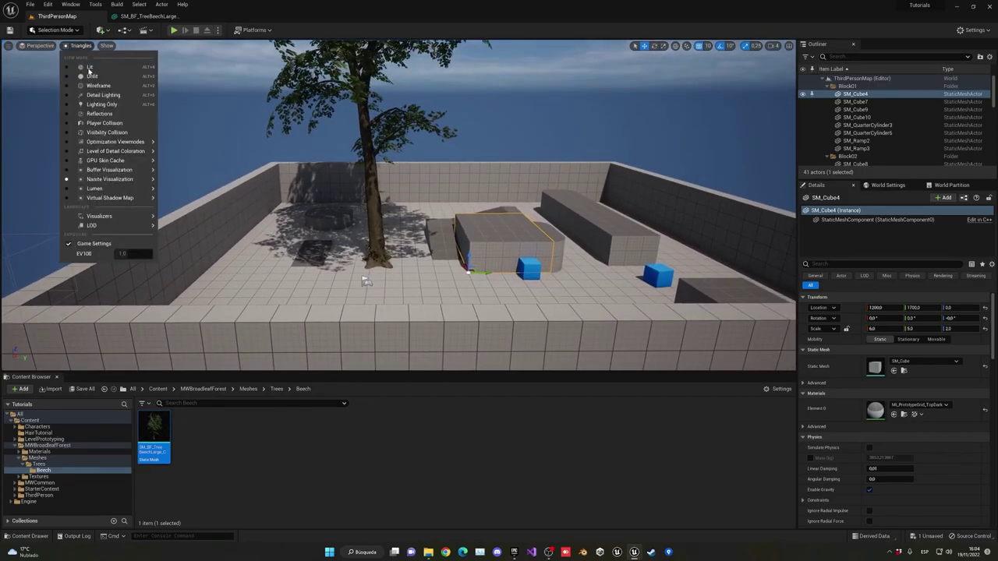
{"action": "left_click", "coordinate": [91, 73]}
Step: Look around the courtyard tree and reselect the beech asset in the Content Browser
{"action": "right_click_drag", "start_coordinate": [165, 104], "coordinate": [170, 110]}
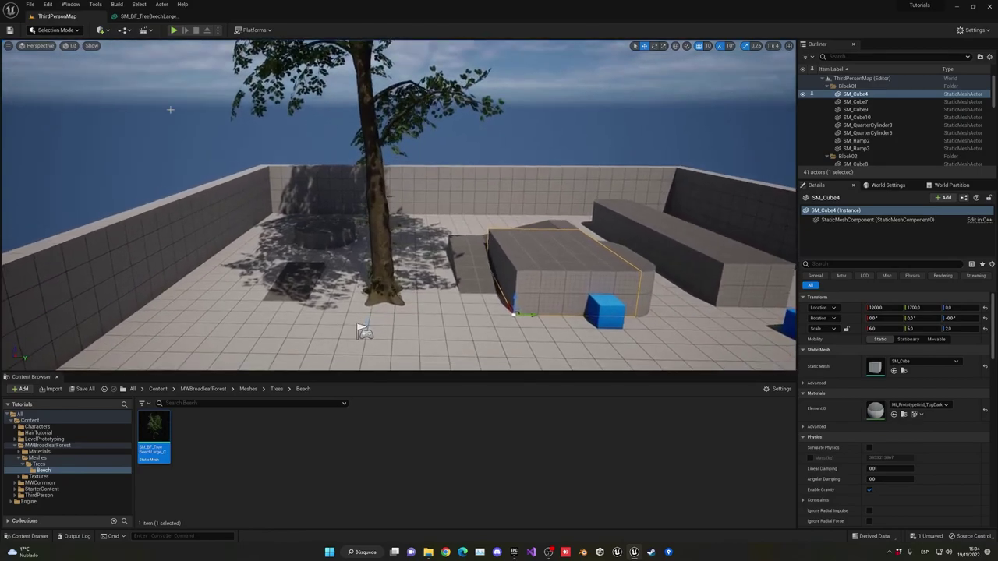
{"action": "left_click", "coordinate": [262, 428]}
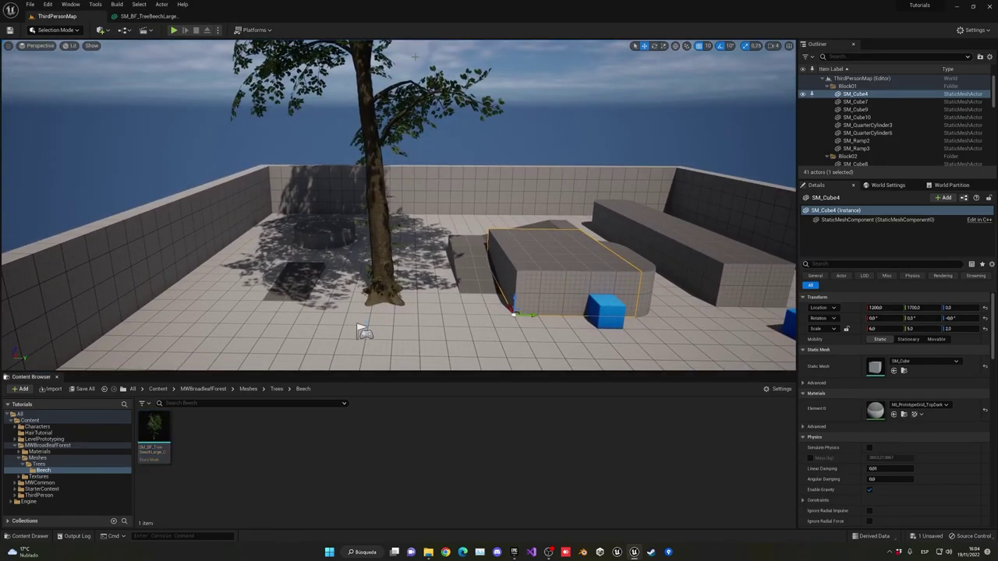
{"action": "right_click_drag", "start_coordinate": [415, 57], "coordinate": [381, 161]}
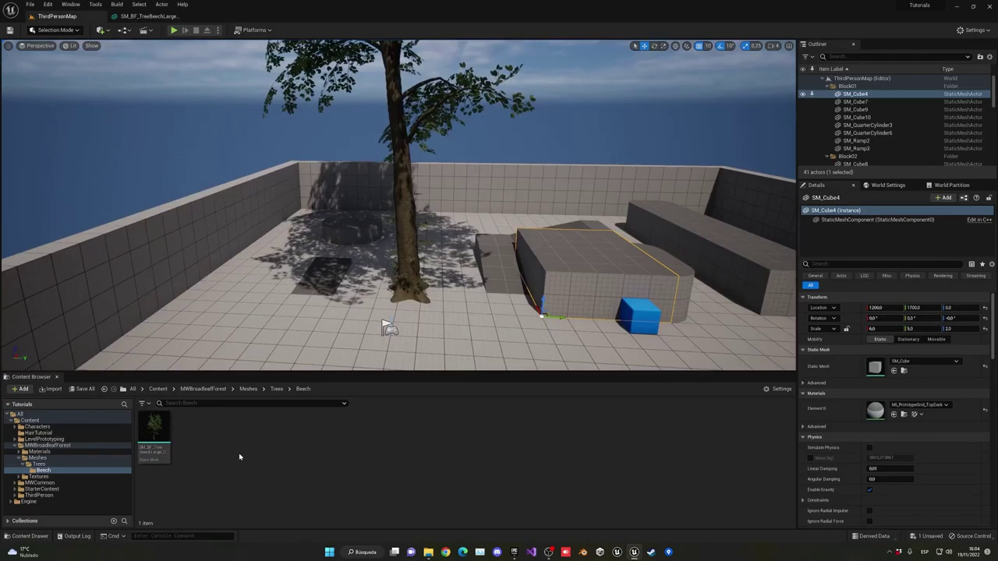
{"action": "left_click", "coordinate": [155, 433]}
Step: Tick Enable Nanite Support in SM_BF_TreeBeechLarge's Nanite Settings
{"action": "right_click", "coordinate": [158, 430]}
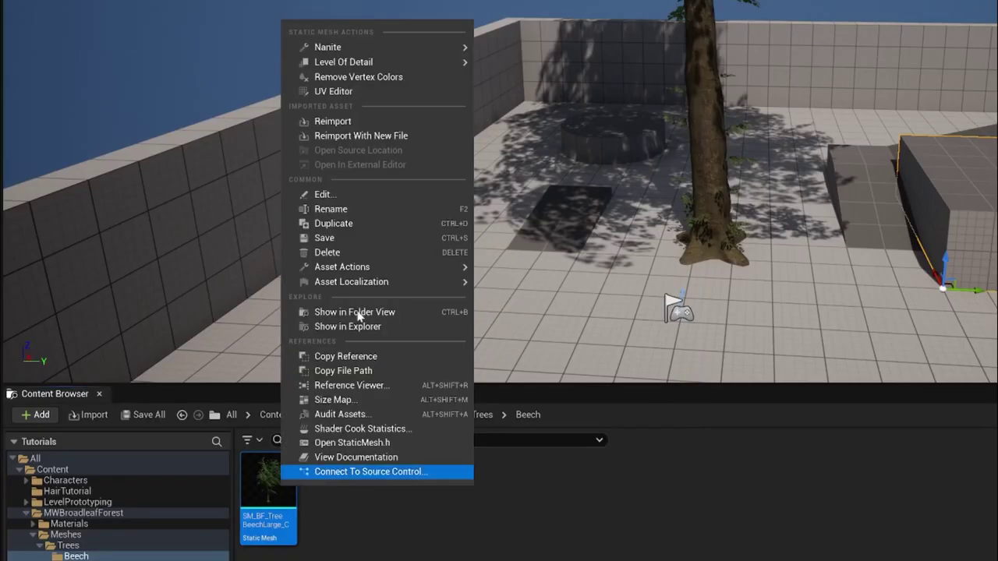
{"action": "mouse_move", "coordinate": [414, 47]}
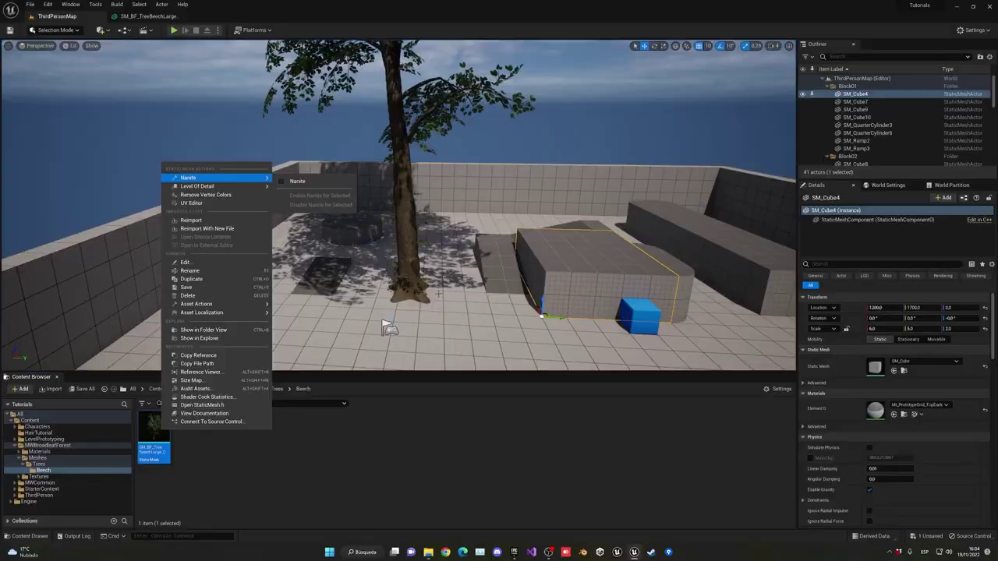
{"action": "left_click", "coordinate": [366, 334]}
{"action": "left_click", "coordinate": [149, 16]}
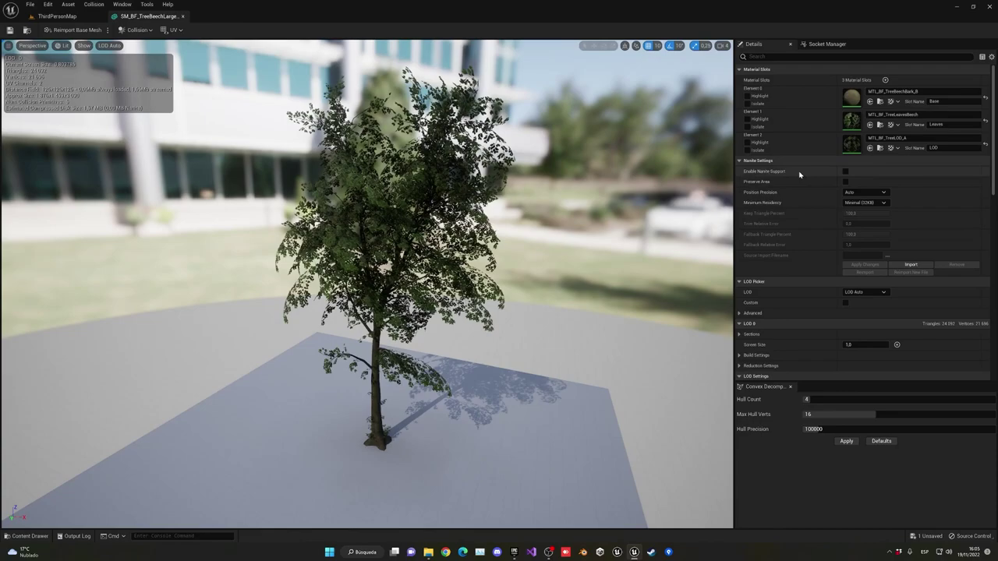
{"action": "left_click", "coordinate": [843, 172]}
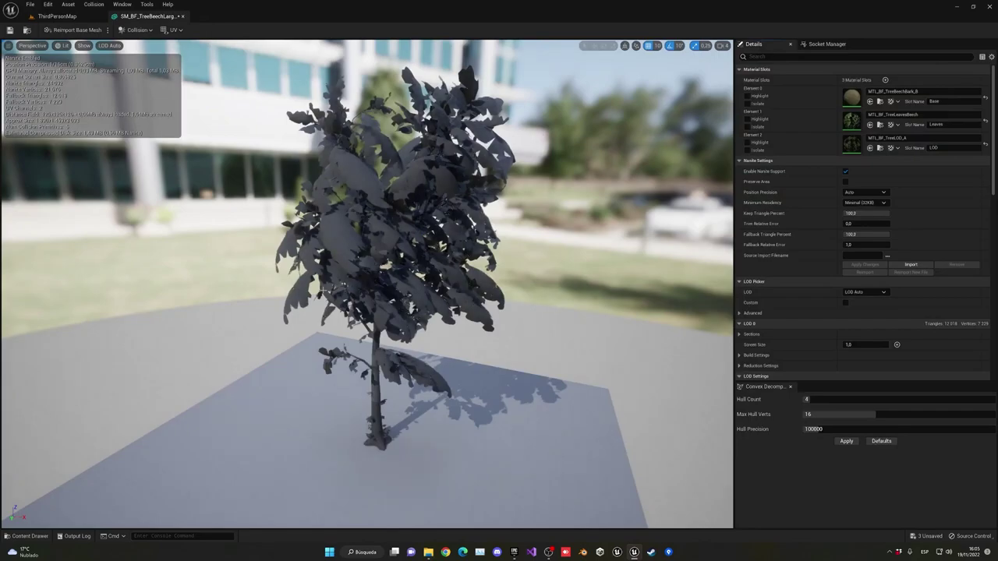
Step: Back in ThirdPersonMap, switch the viewport to Nanite Triangles to check the beech tree
{"action": "left_click", "coordinate": [57, 16]}
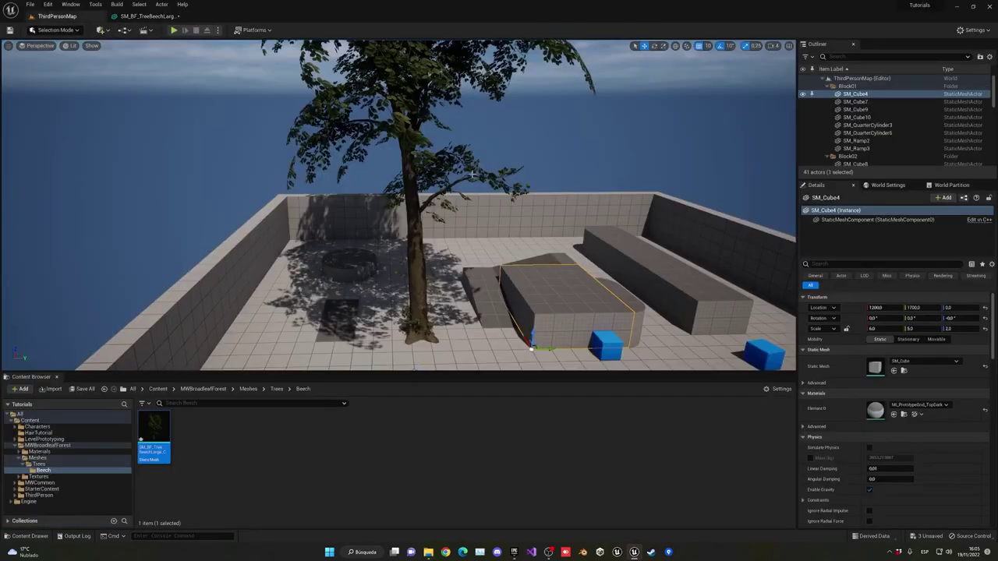
{"action": "right_click_drag", "start_coordinate": [363, 335], "coordinate": [363, 335]}
{"action": "left_click", "coordinate": [73, 46]}
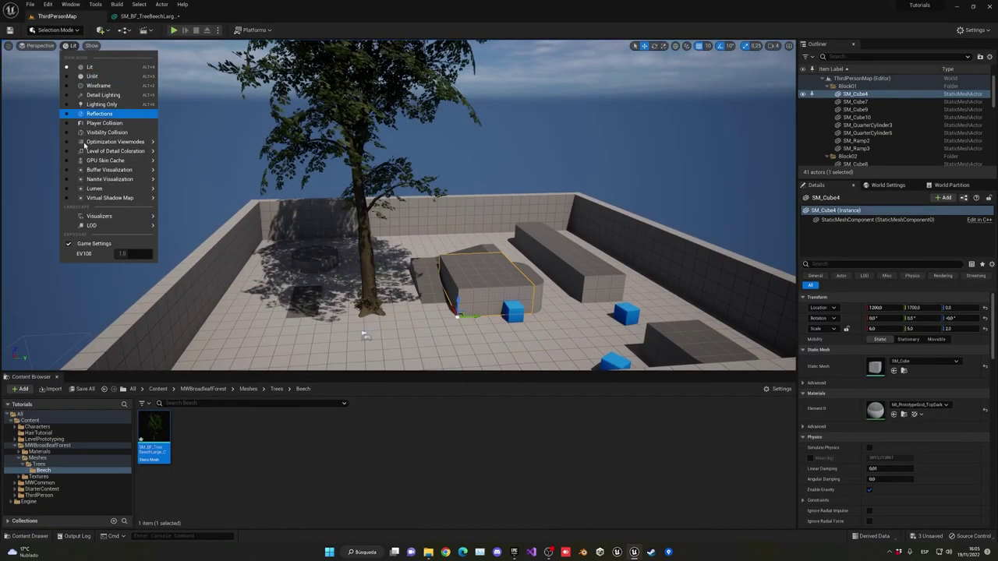
{"action": "mouse_move", "coordinate": [109, 181]}
{"action": "left_click", "coordinate": [187, 212]}
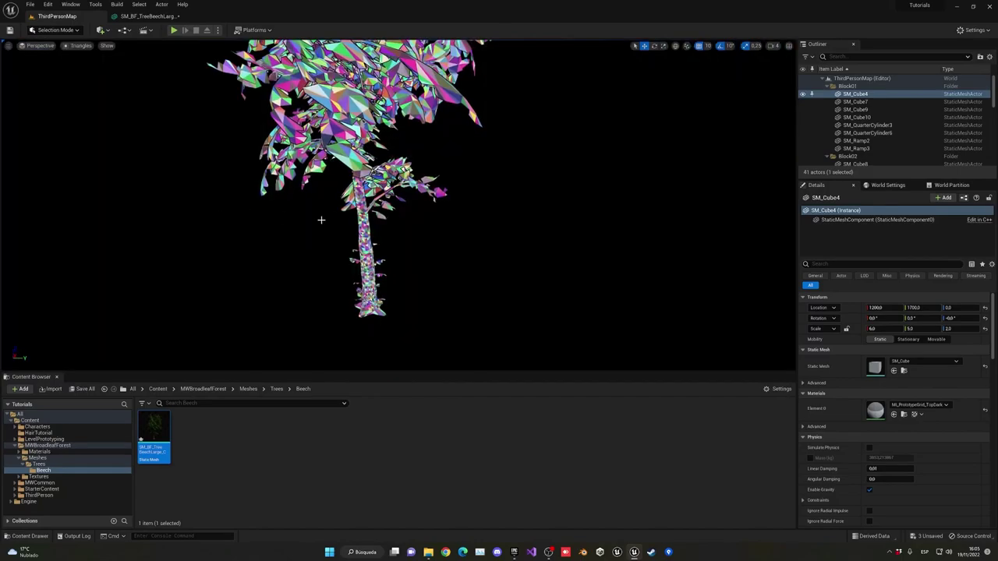
Step: Go immersive with F11, orbit the Nanite tree, and zoom out over the whole level
{"action": "right_click_drag", "start_coordinate": [320, 219], "coordinate": [330, 221]}
{"action": "key", "text": "F11"}
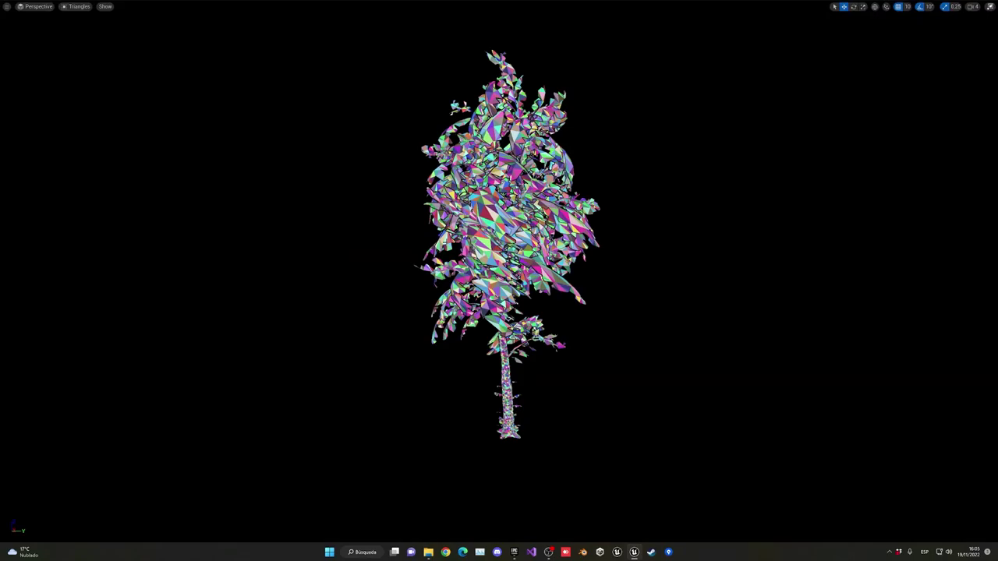
{"action": "right_click_drag", "start_coordinate": [621, 256], "coordinate": [620, 256]}
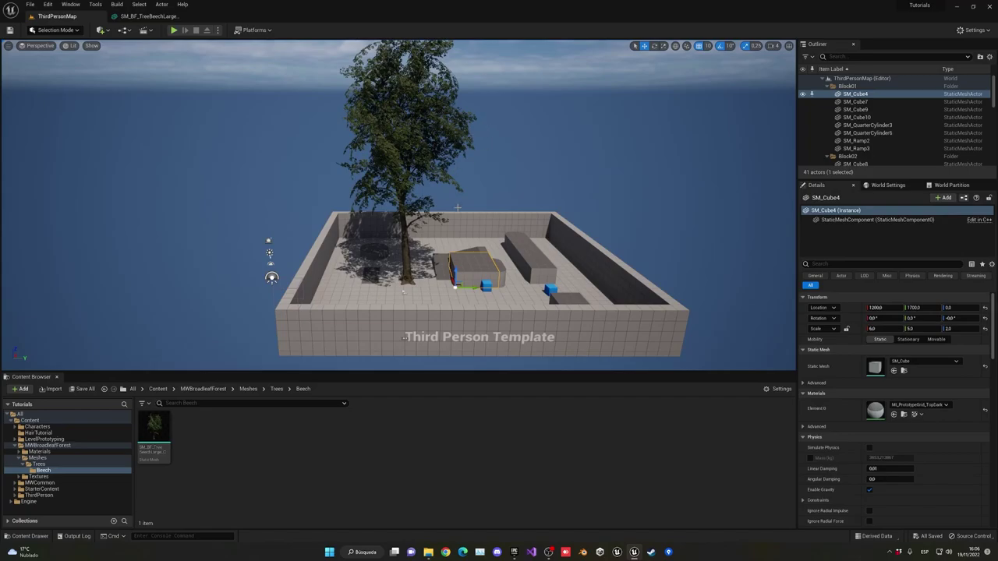
{"action": "scroll", "coordinate": [457, 208], "scroll_direction": "down", "scroll_amount": 10}
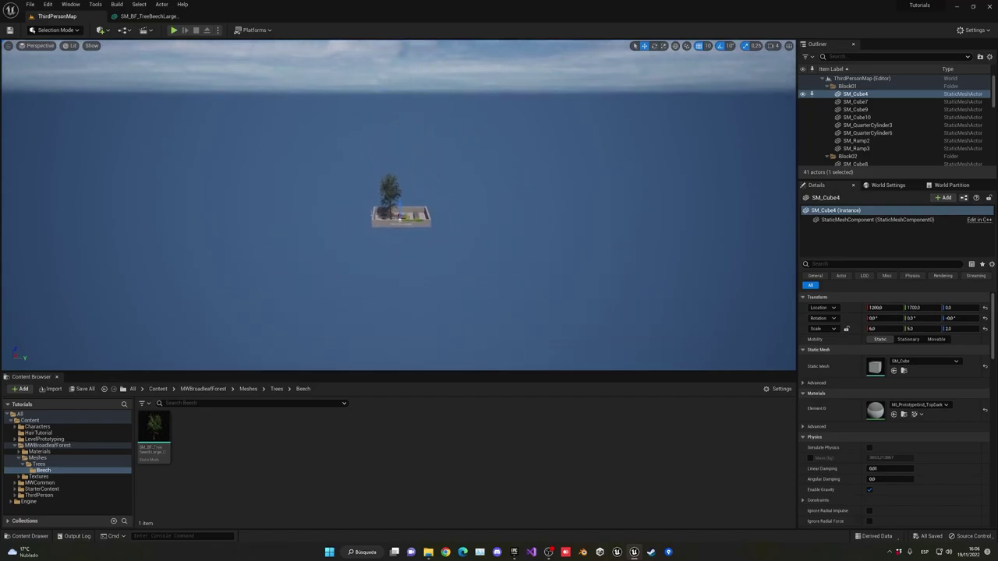
Step: Tick Preserve Area in the beech mesh's Nanite Settings, then go back to ThirdPersonMap
{"action": "scroll", "coordinate": [399, 207], "scroll_direction": "down", "scroll_amount": 2}
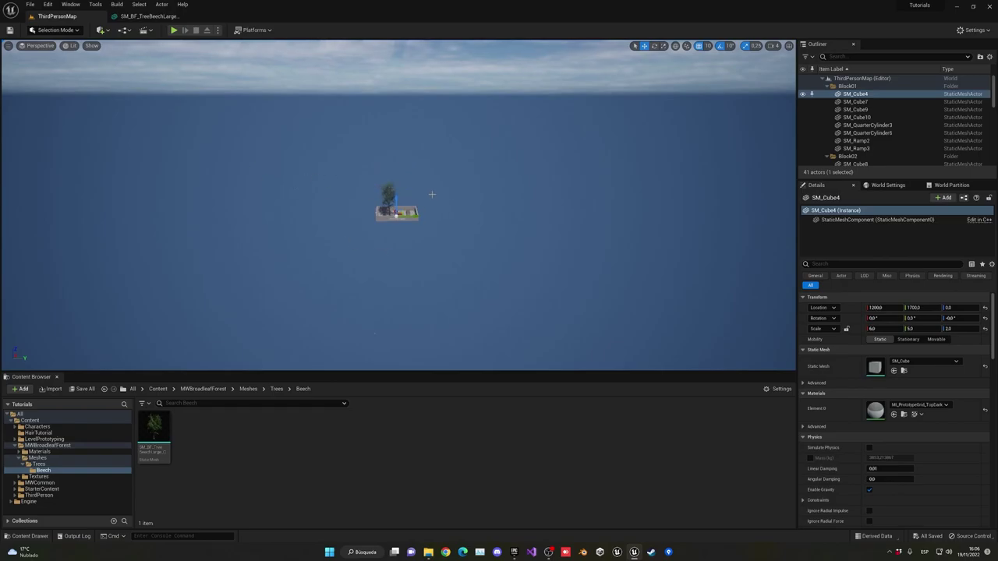
{"action": "scroll", "coordinate": [491, 215], "scroll_direction": "up", "scroll_amount": 12}
{"action": "left_click", "coordinate": [167, 17]}
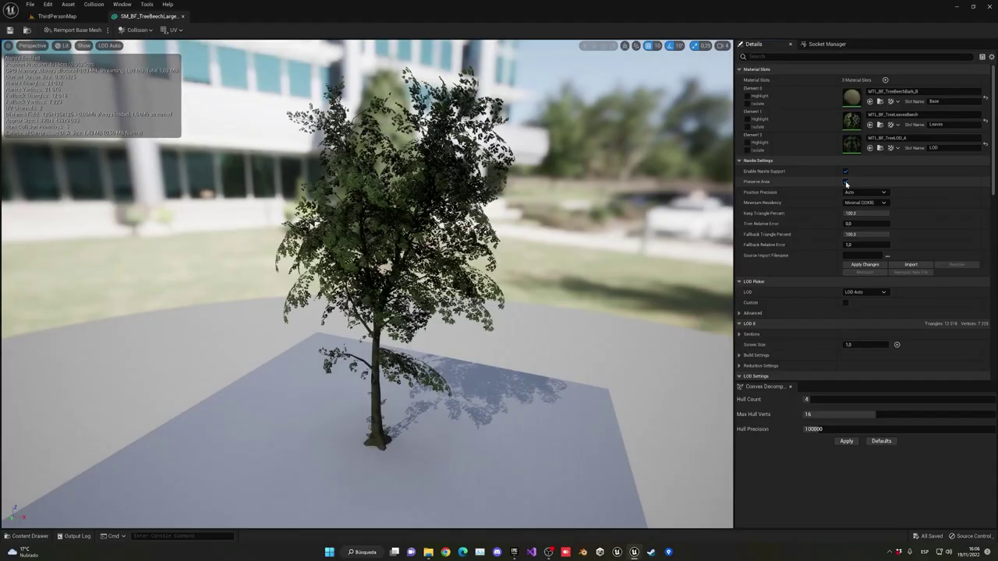
{"action": "left_click", "coordinate": [845, 182]}
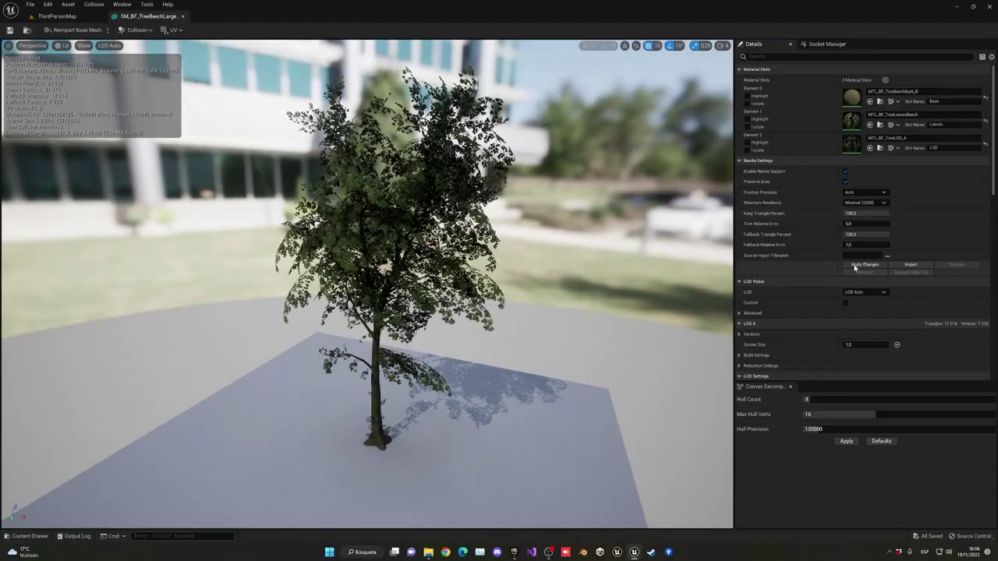
{"action": "left_click", "coordinate": [86, 16]}
{"action": "scroll", "coordinate": [386, 167], "scroll_direction": "up", "scroll_amount": 3}
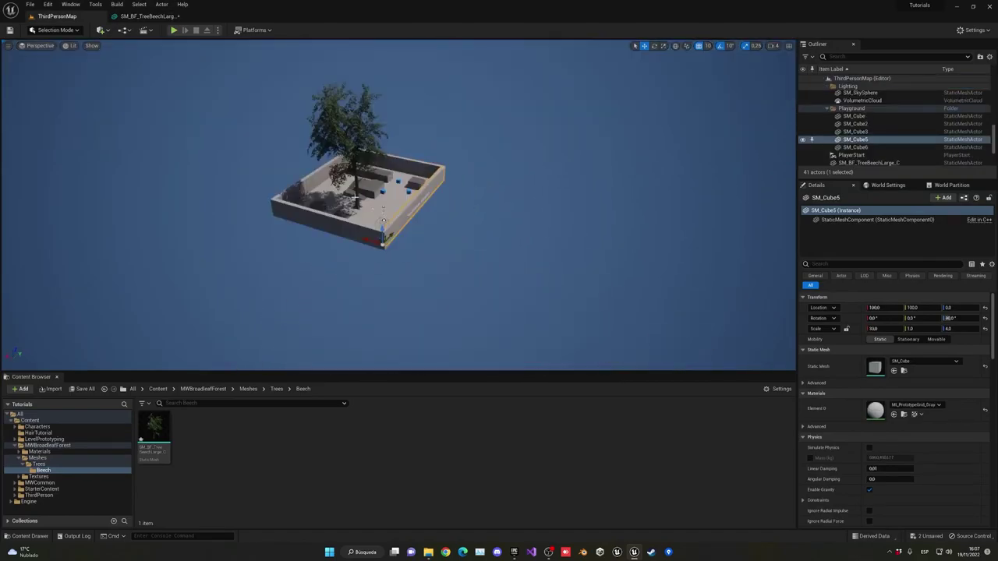
Step: Create a new landscape in Landscape Mode
{"action": "left_click", "coordinate": [60, 33]}
{"action": "left_click", "coordinate": [66, 55]}
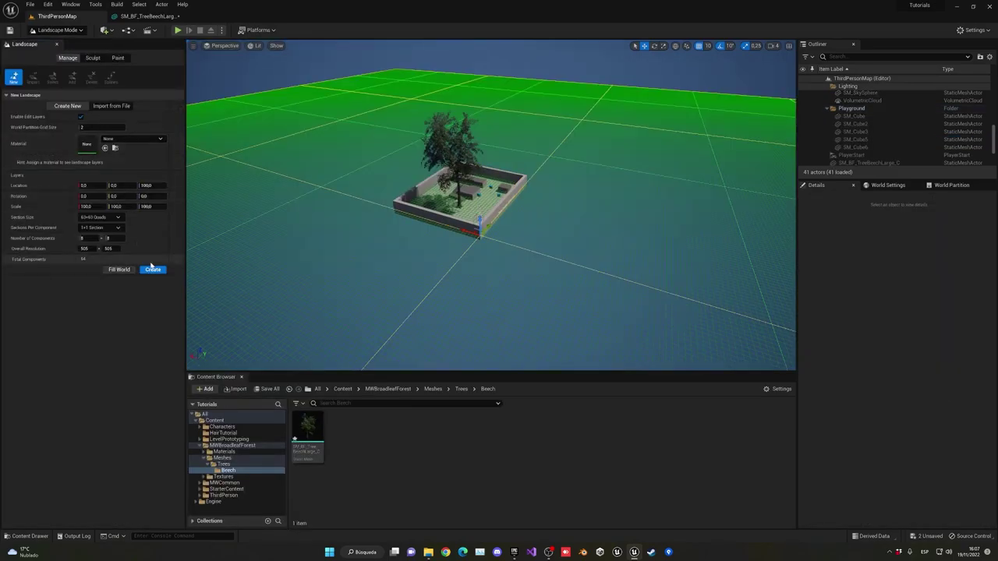
{"action": "left_click", "coordinate": [153, 269]}
Step: In Foliage Mode, add the large beech as a foliage type with density 5.0 and enlarge the brush
{"action": "left_click", "coordinate": [65, 31]}
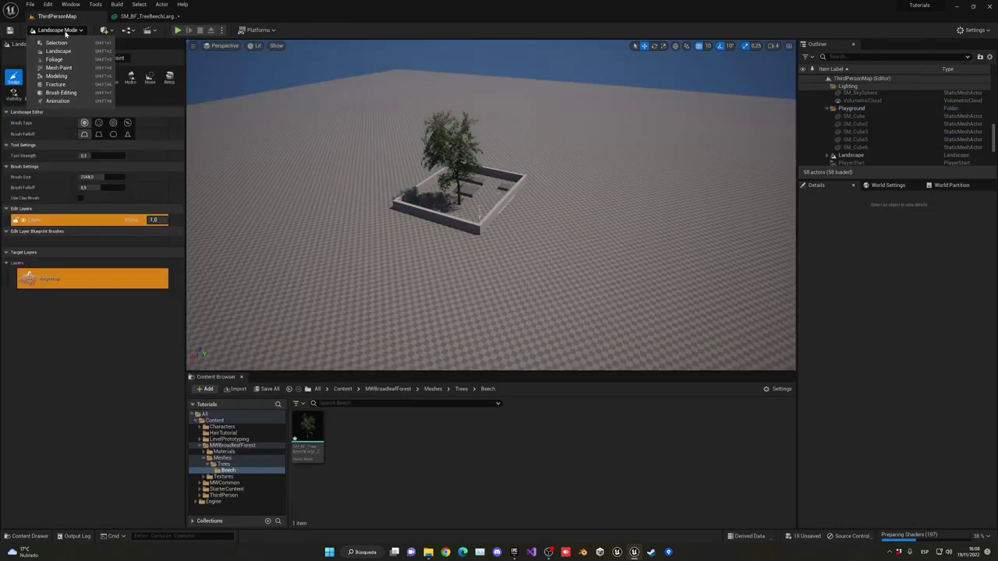
{"action": "left_click", "coordinate": [54, 59]}
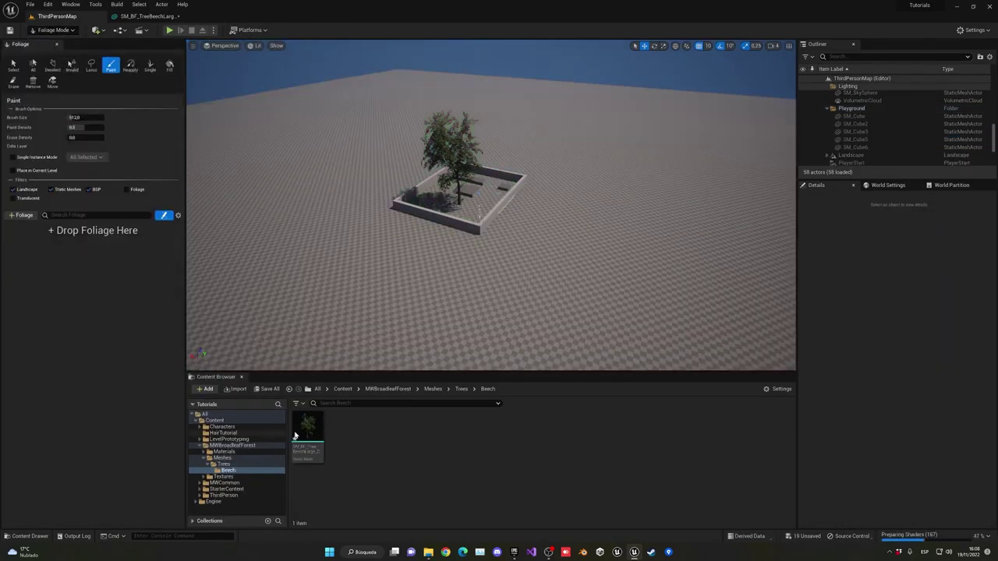
{"action": "mouse_move", "coordinate": [308, 436]}
{"action": "left_mouse_down"}
{"action": "mouse_move", "coordinate": [138, 300]}
{"action": "mouse_move", "coordinate": [102, 248]}
{"action": "left_mouse_up"}
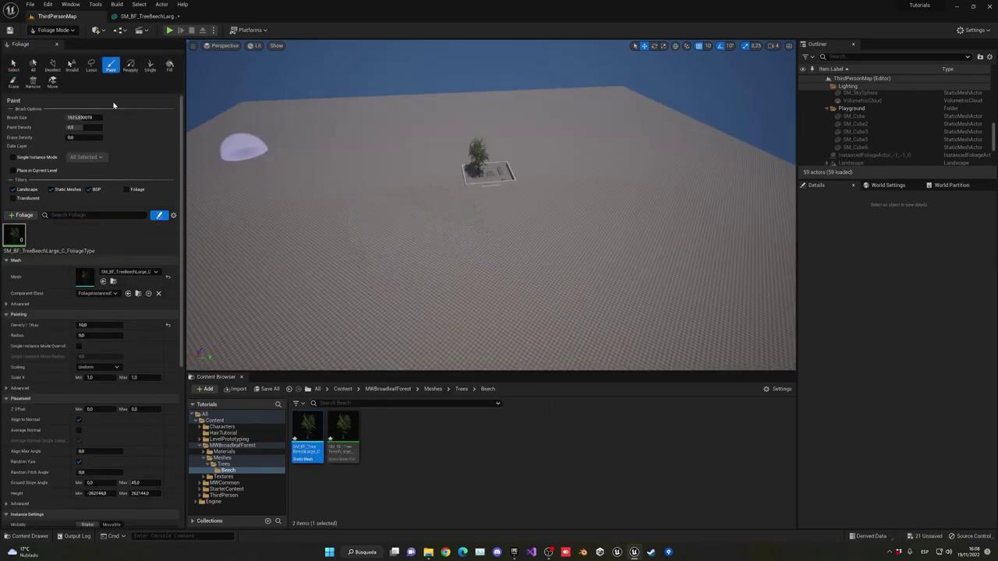
{"action": "left_click", "coordinate": [77, 127]}
{"action": "type", "text": "5"}
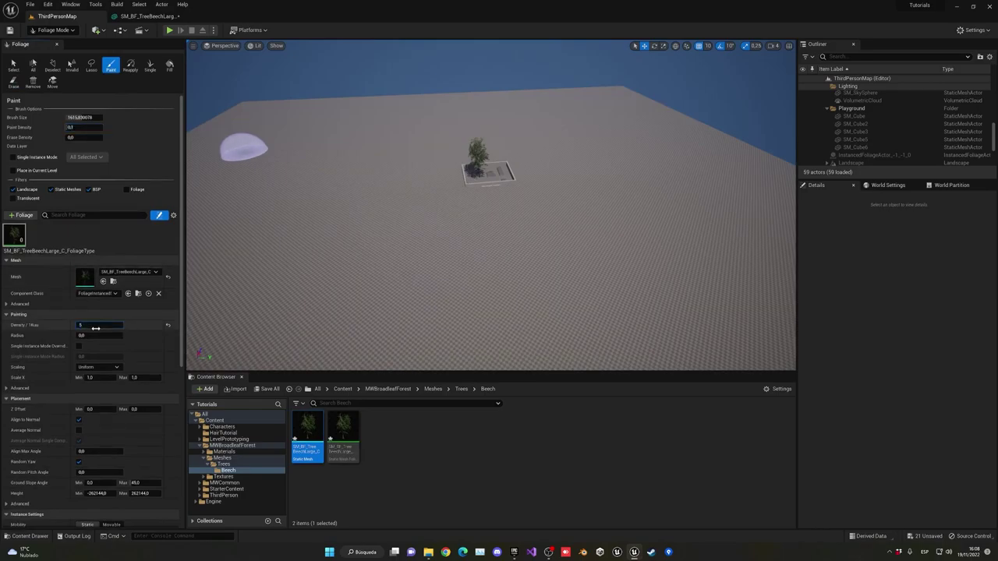
{"action": "key", "text": "Return"}
{"action": "left_click_drag", "start_coordinate": [78, 117], "coordinate": [92, 117]}
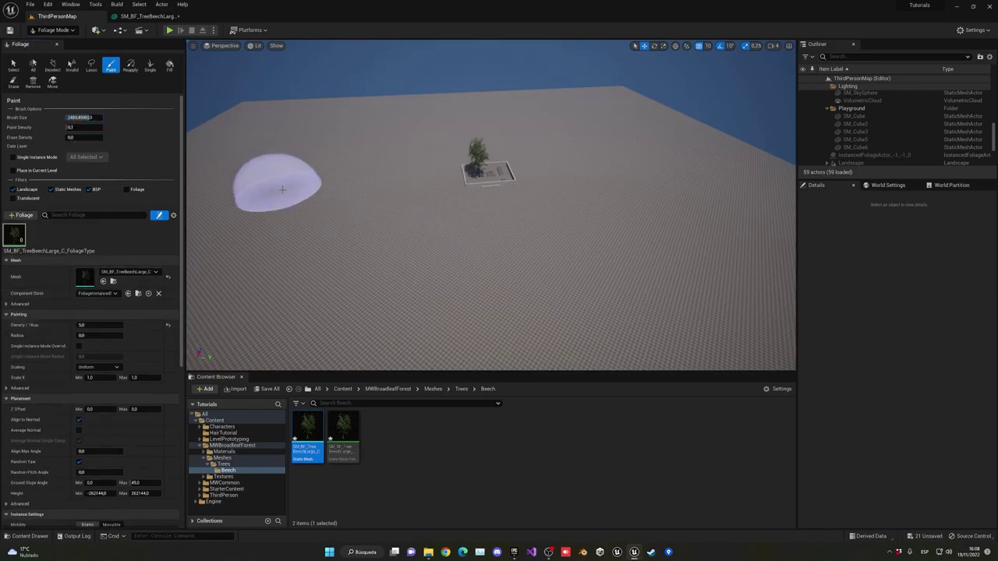
Step: Paint a band of beech trees across the landscape and turn on Show FPS
{"action": "mouse_move", "coordinate": [249, 156]}
{"action": "left_mouse_down"}
{"action": "mouse_move", "coordinate": [655, 288]}
{"action": "mouse_move", "coordinate": [429, 181]}
{"action": "left_mouse_up"}
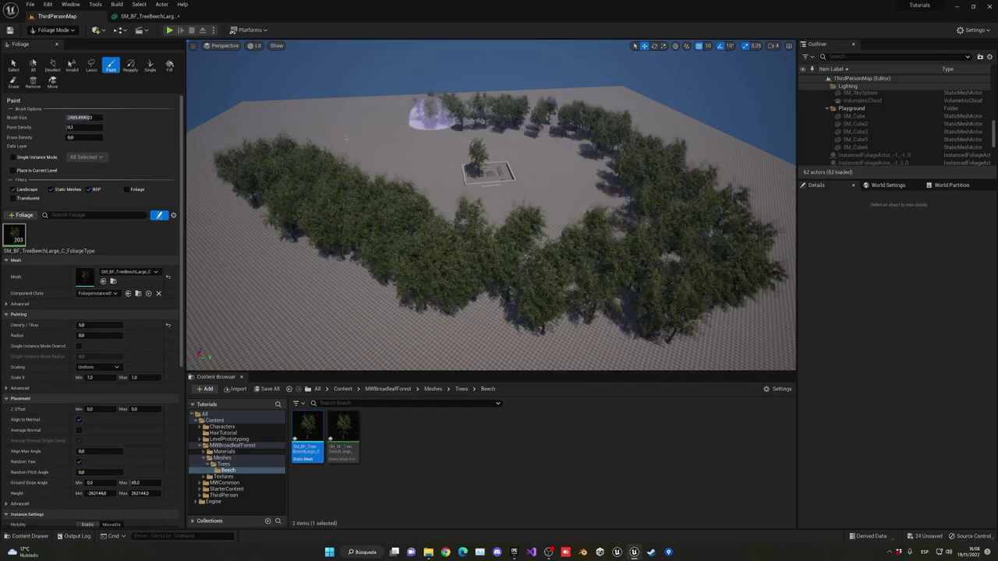
{"action": "scroll", "coordinate": [429, 181], "scroll_direction": "down", "scroll_amount": 3}
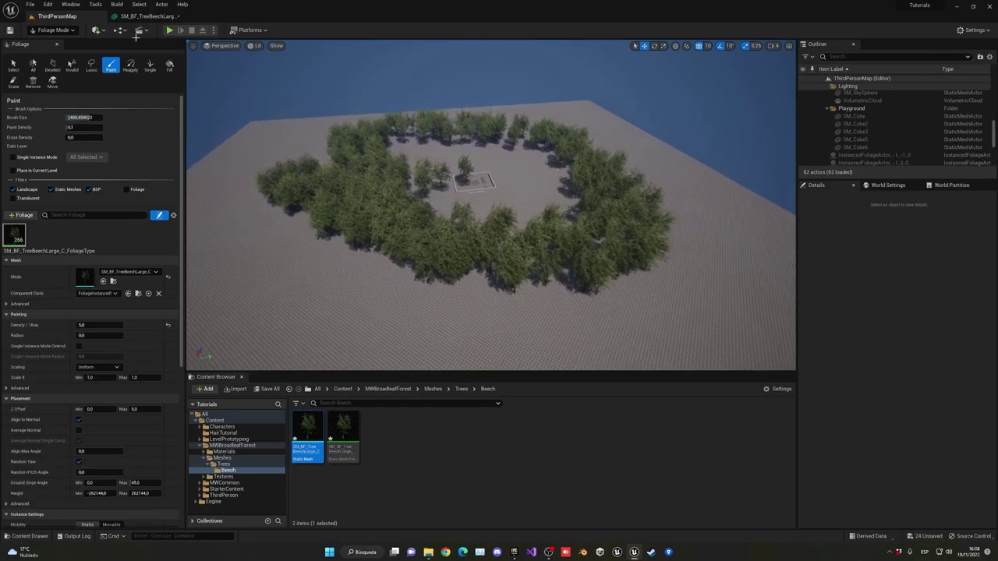
{"action": "left_click", "coordinate": [193, 47]}
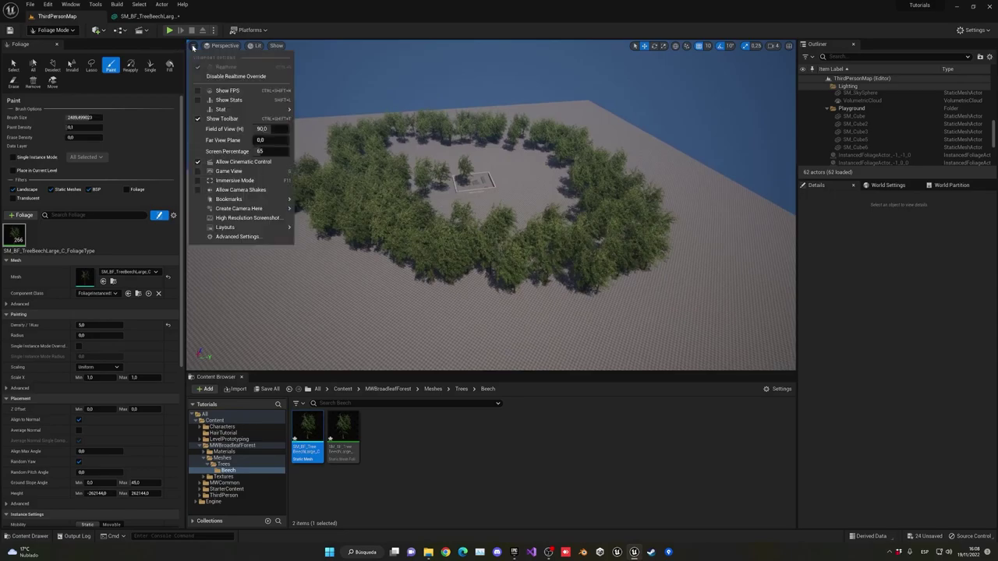
{"action": "left_click", "coordinate": [220, 90]}
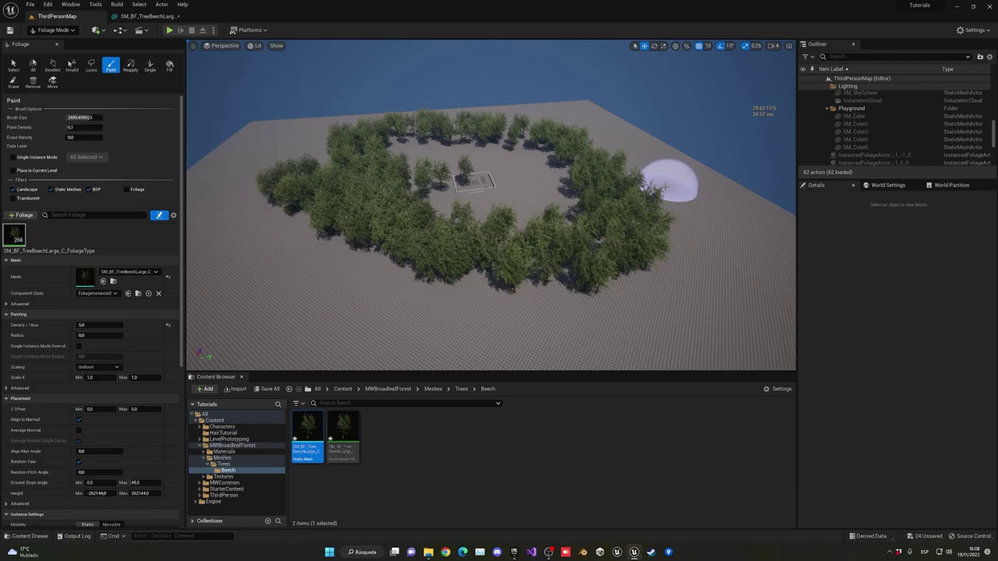
Step: Paint more beech trees in the lower centre and left to fill out the ring
{"action": "right_click_drag", "start_coordinate": [668, 181], "coordinate": [623, 187]}
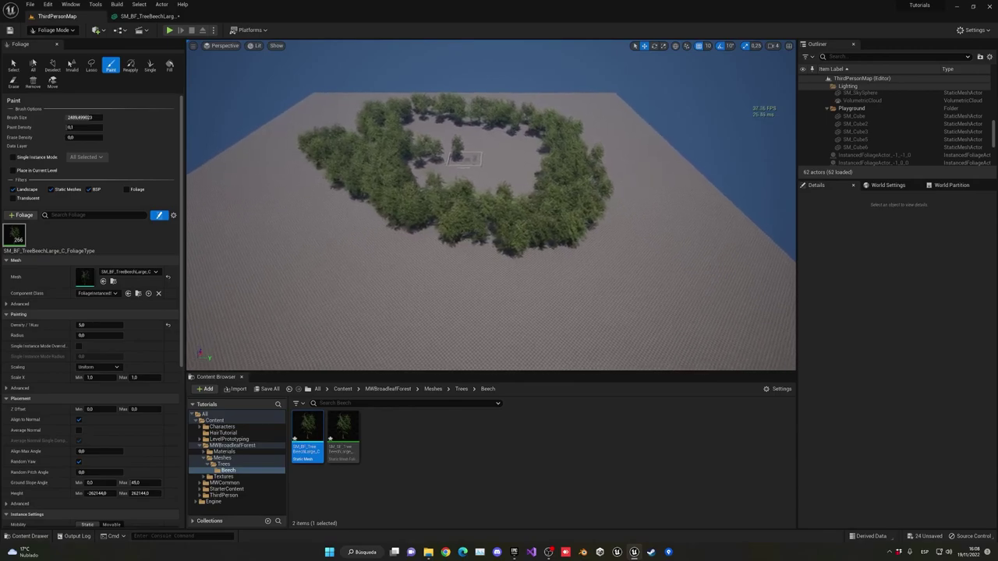
{"action": "mouse_move", "coordinate": [511, 308]}
{"action": "left_mouse_down"}
{"action": "mouse_move", "coordinate": [251, 180]}
{"action": "mouse_move", "coordinate": [610, 114]}
{"action": "mouse_move", "coordinate": [506, 209]}
{"action": "left_mouse_up"}
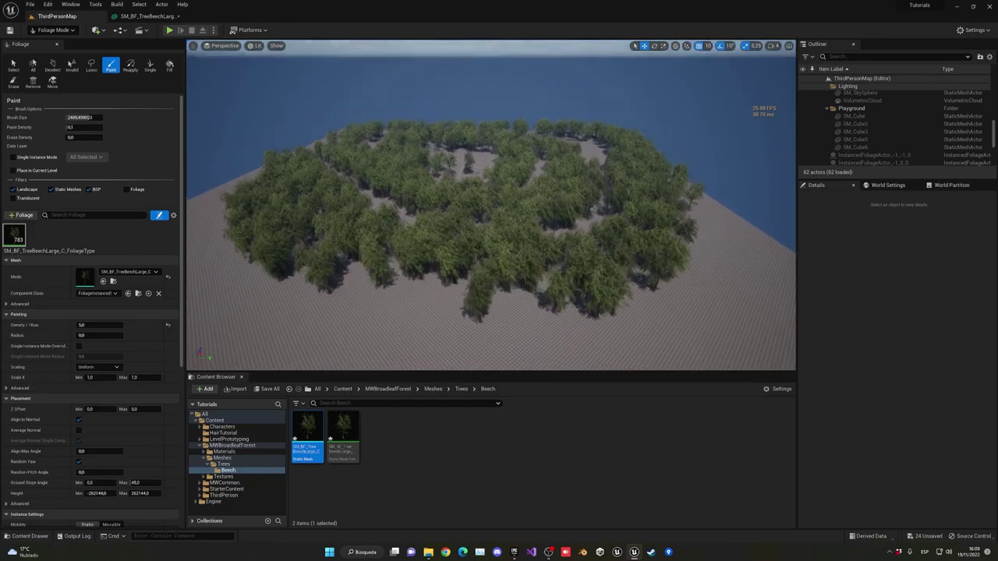
{"action": "mouse_move", "coordinate": [489, 258]}
{"action": "right_mouse_down"}
{"action": "mouse_move", "coordinate": [489, 219]}
{"action": "mouse_move", "coordinate": [490, 233]}
{"action": "right_mouse_up"}
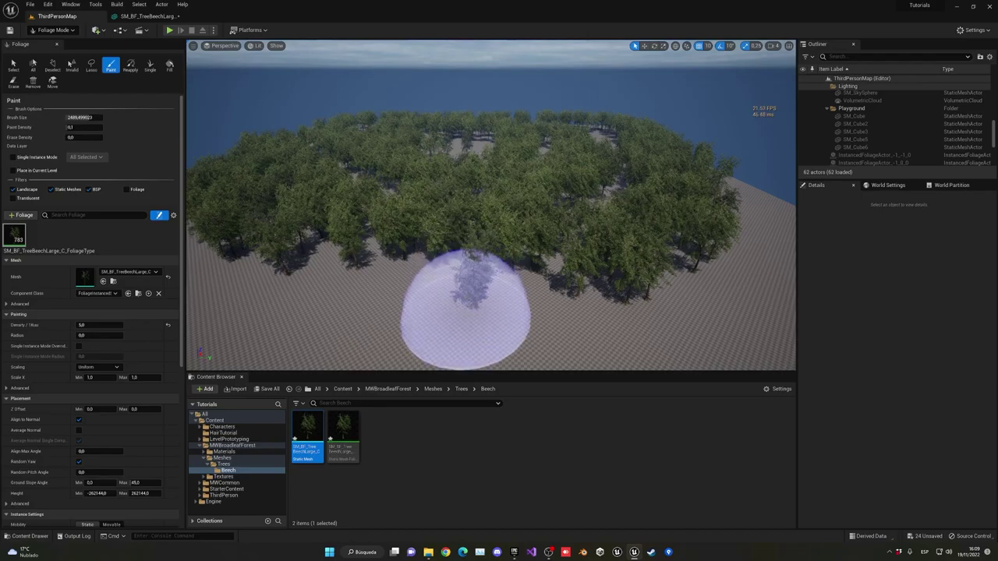
{"action": "mouse_move", "coordinate": [463, 311]}
{"action": "right_mouse_down"}
{"action": "mouse_move", "coordinate": [463, 331]}
{"action": "mouse_move", "coordinate": [463, 308]}
{"action": "right_mouse_up"}
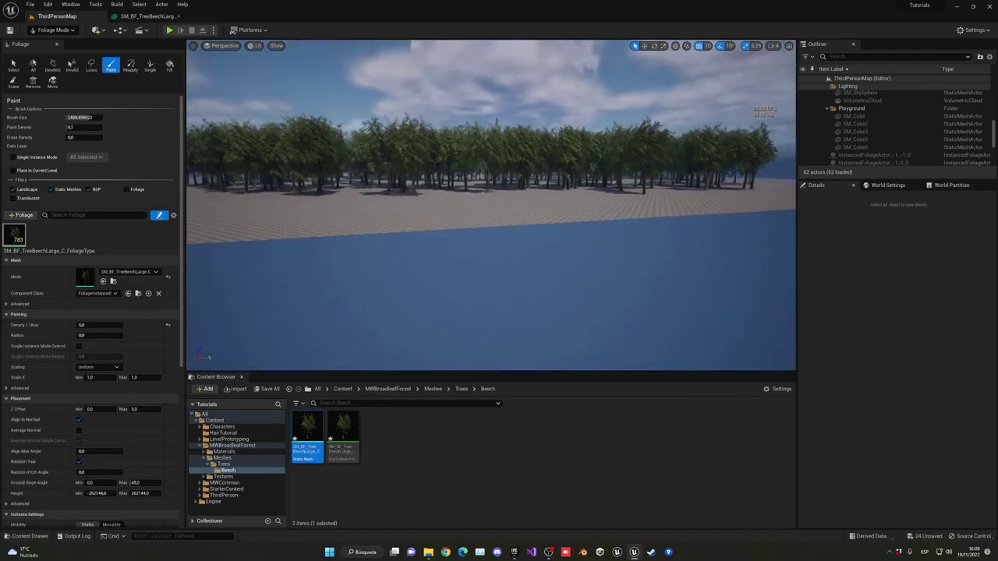
{"action": "right_click_drag", "start_coordinate": [463, 308], "coordinate": [463, 312]}
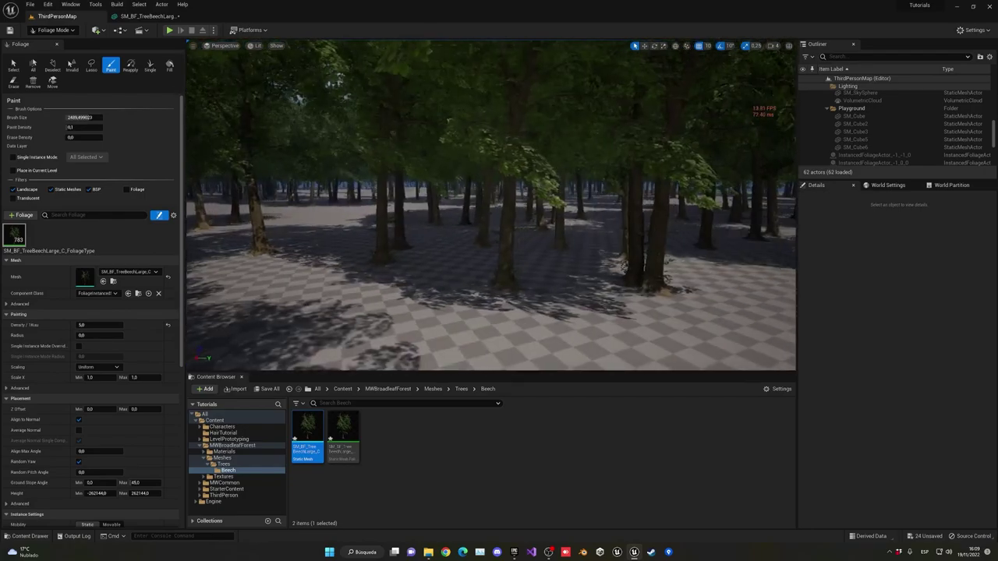
{"action": "right_click_drag", "start_coordinate": [463, 312], "coordinate": [463, 312]}
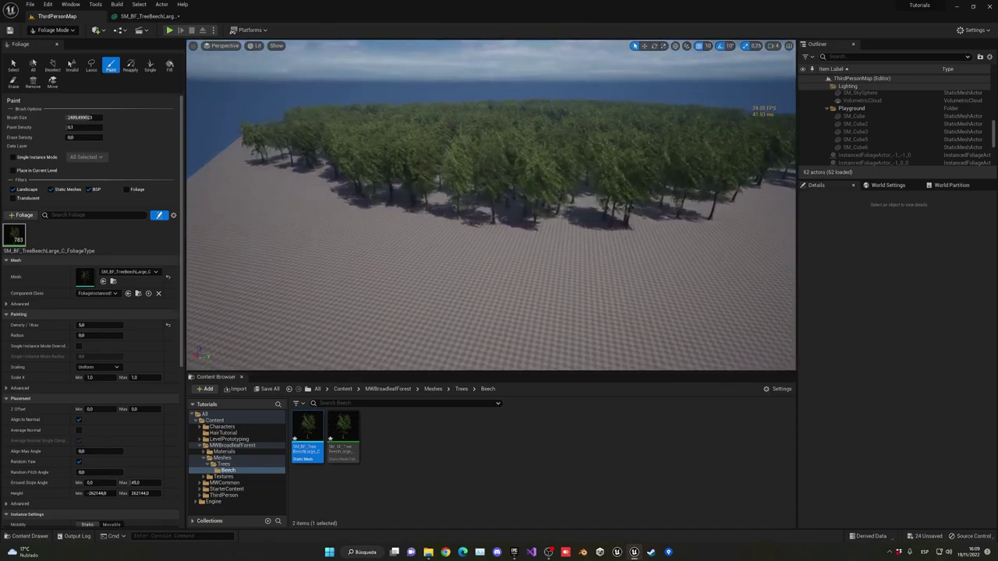
{"action": "right_click_drag", "start_coordinate": [447, 274], "coordinate": [447, 274]}
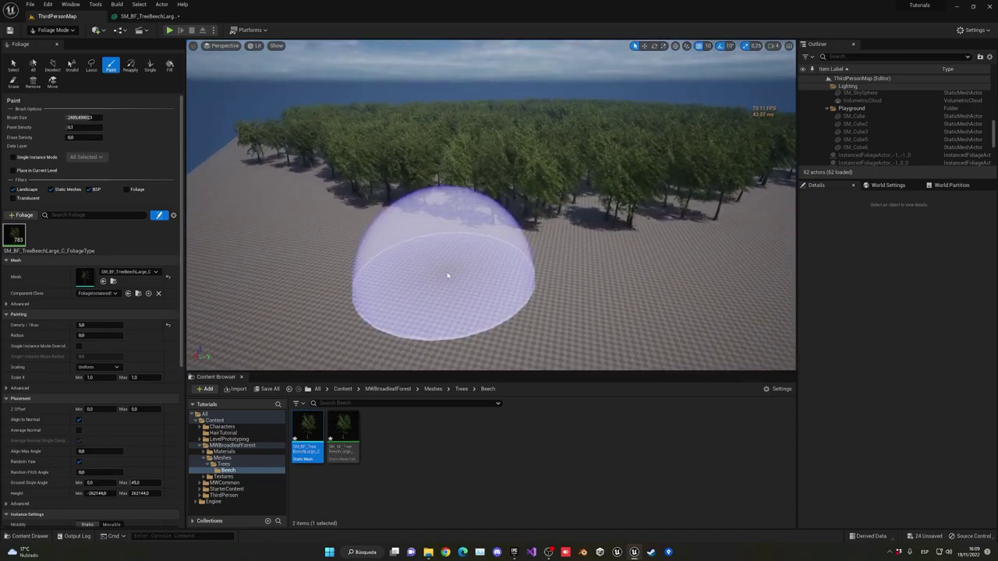
{"action": "right_click_drag", "start_coordinate": [510, 199], "coordinate": [510, 198]}
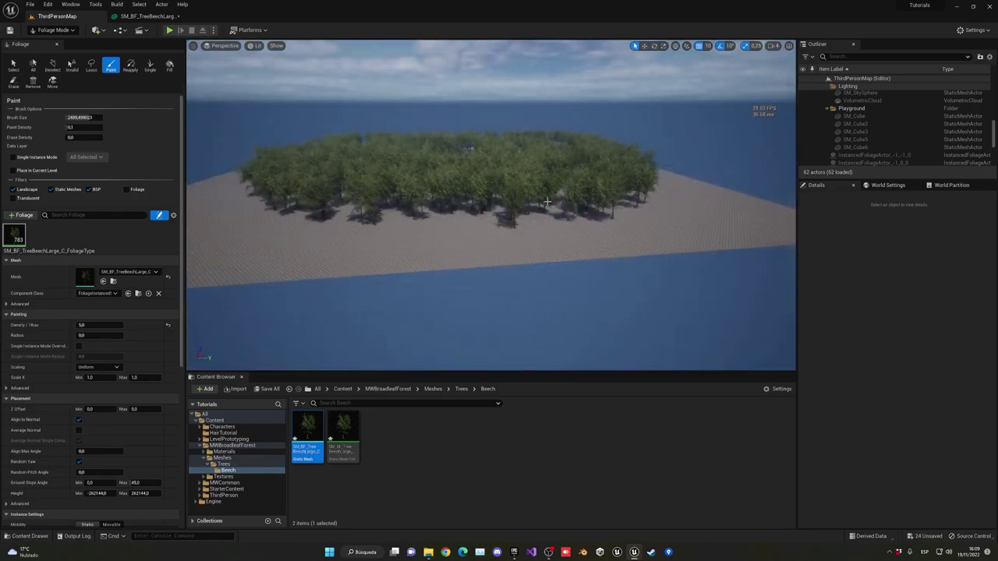
{"action": "left_click", "coordinate": [53, 30]}
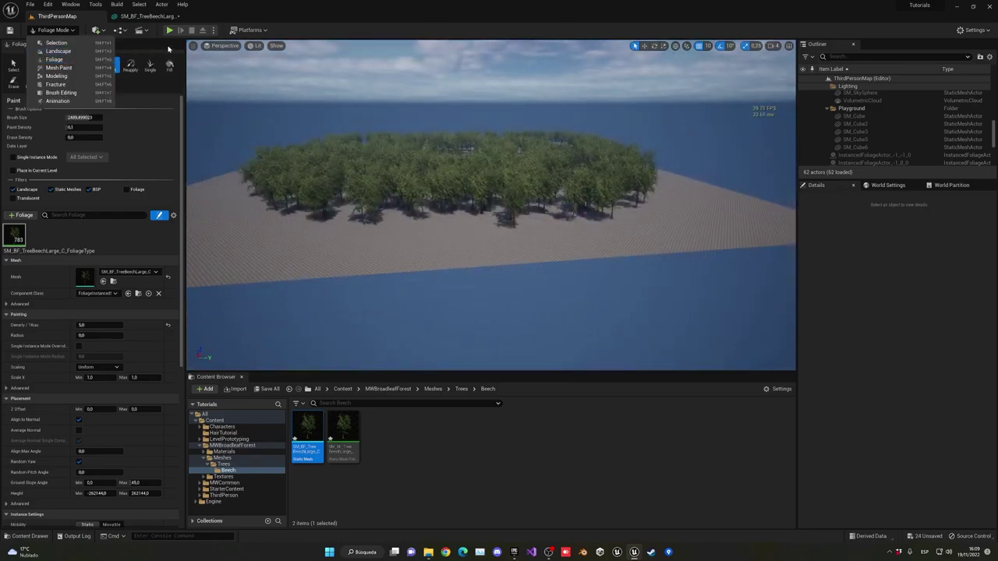
Step: Switch to Selection Mode and set the viewport to Lit > Nanite Visualization > Triangles
{"action": "left_click", "coordinate": [74, 45]}
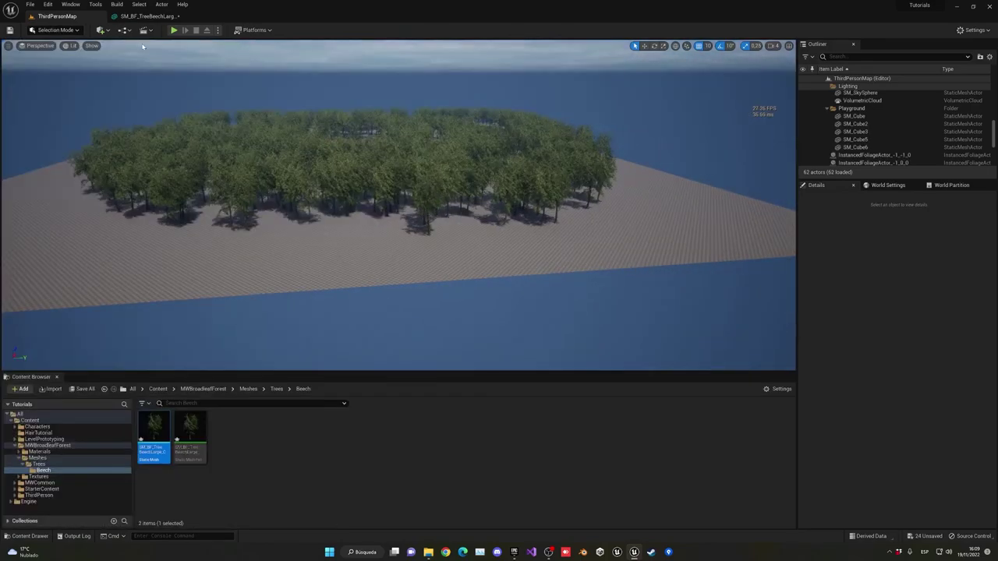
{"action": "left_click", "coordinate": [70, 46]}
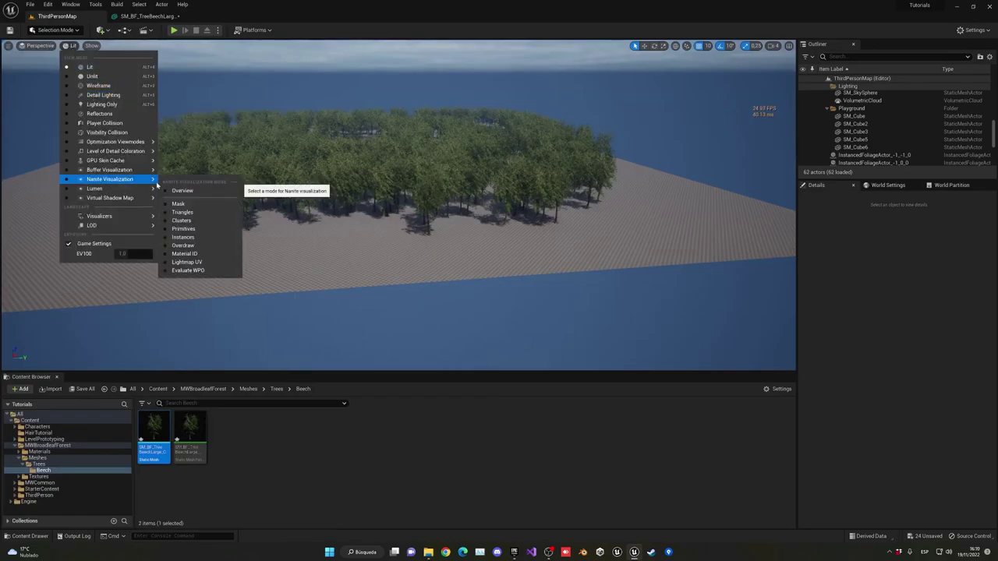
{"action": "left_click", "coordinate": [181, 212]}
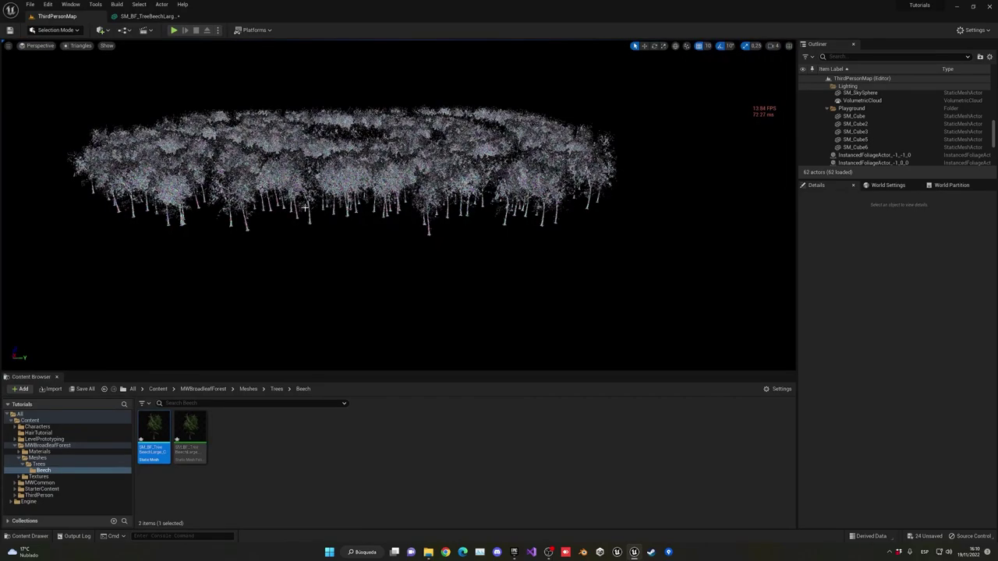